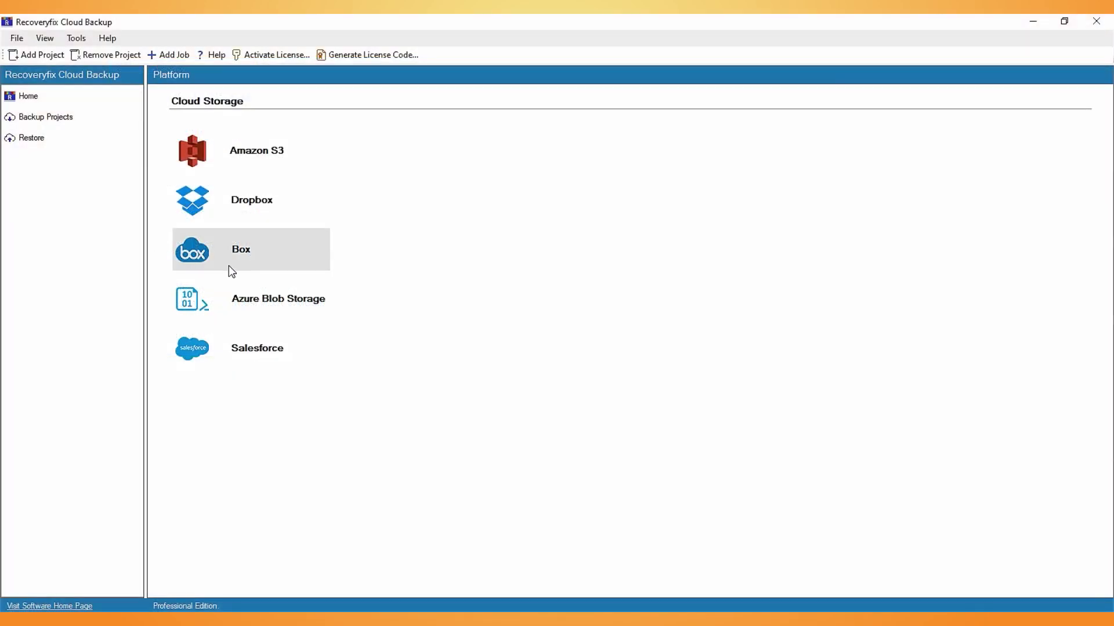
# Step: Start a Box backup with a new project named "BOX Backup" and a job named "Data Backup"
pyautogui.click(232, 272)
pyautogui.write('BOX Backup')
pyautogui.press('Tab')
pyautogui.write('Data Backup')
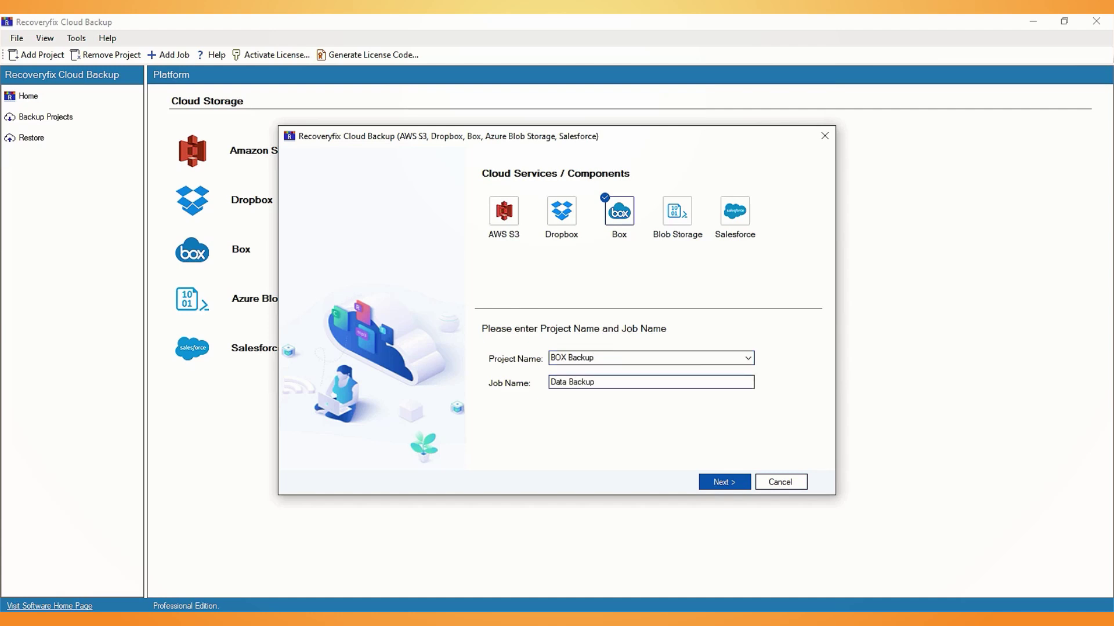
pyautogui.click(730, 482)
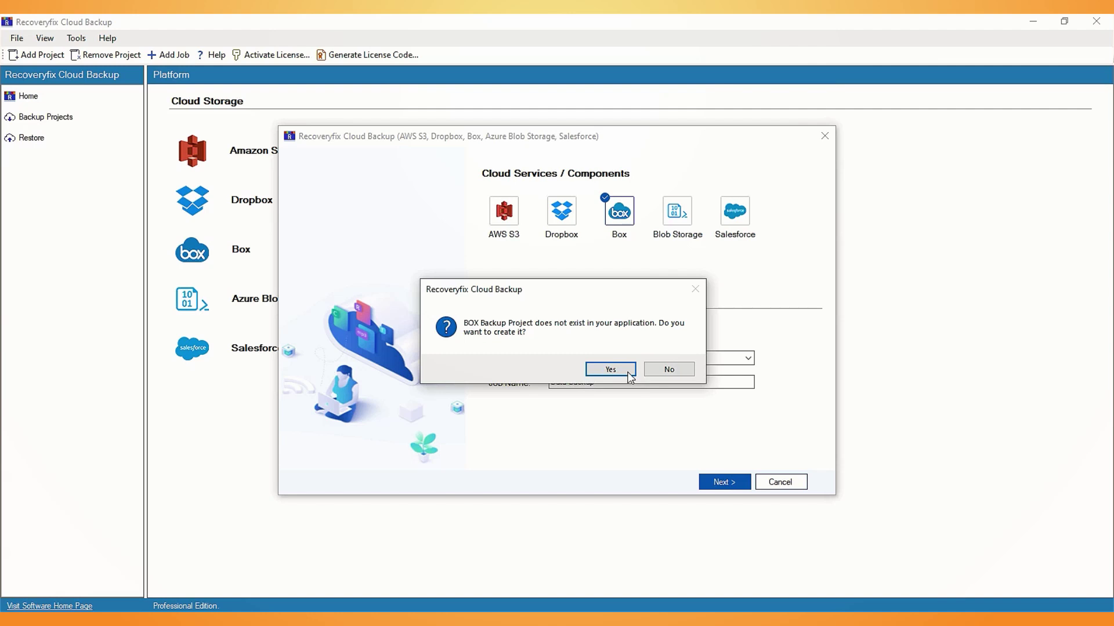
pyautogui.click(629, 375)
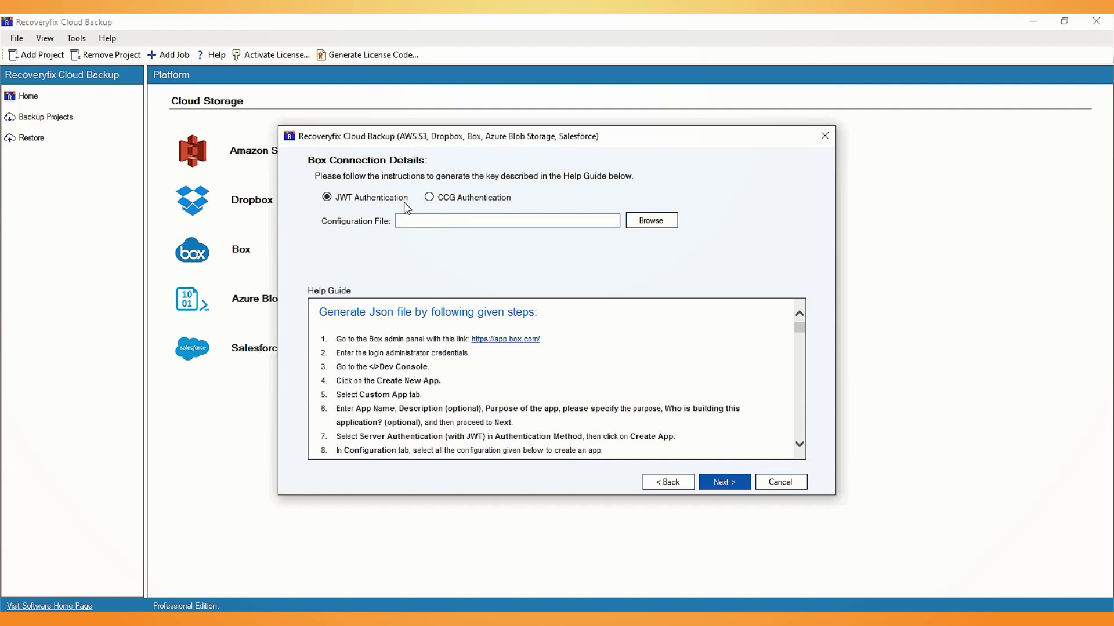
# Step: Connect to Box with CCG Authentication, entering the client ID, client secret and enterprise ID
pyautogui.click(429, 198)
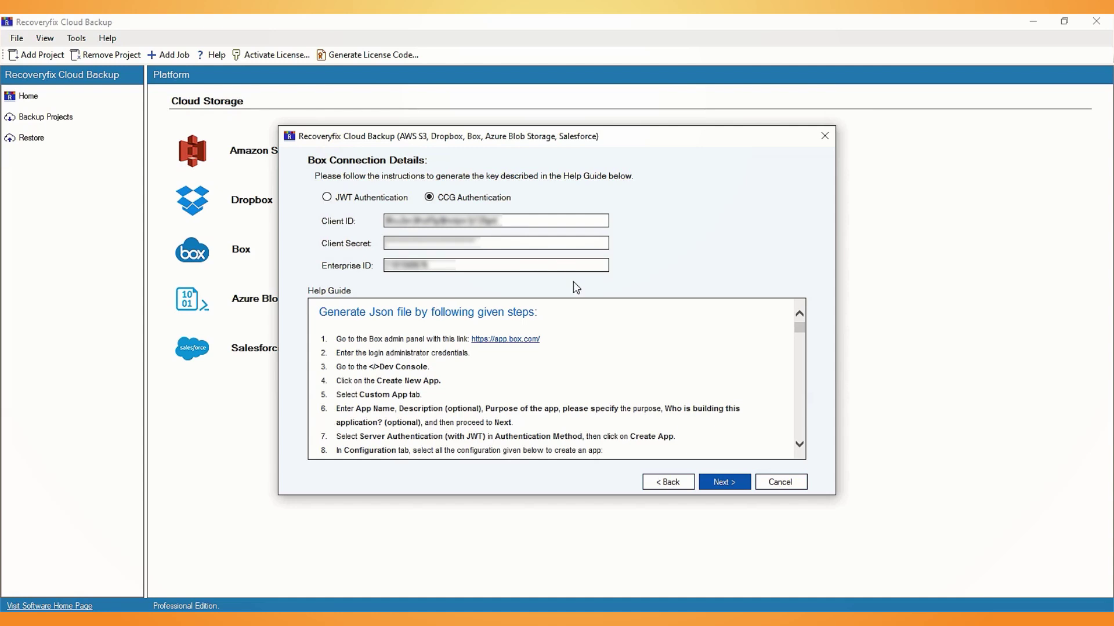
pyautogui.click(715, 477)
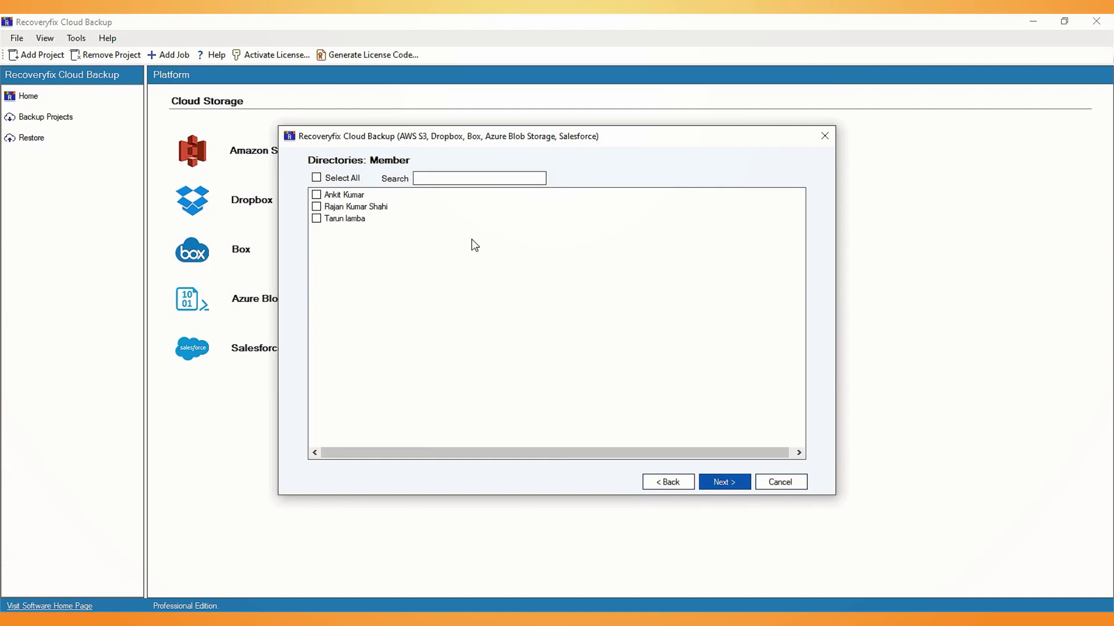
# Step: Choose the first listed member for the backup, try a member name search and clear it, and continue to the file selection
pyautogui.click(317, 196)
pyautogui.click(423, 179)
pyautogui.write('Tarun')
pyautogui.press('BackSpace')
pyautogui.press('BackSpace')
pyautogui.press('BackSpace')
pyautogui.press('BackSpace')
pyautogui.press('BackSpace')
pyautogui.click(725, 483)
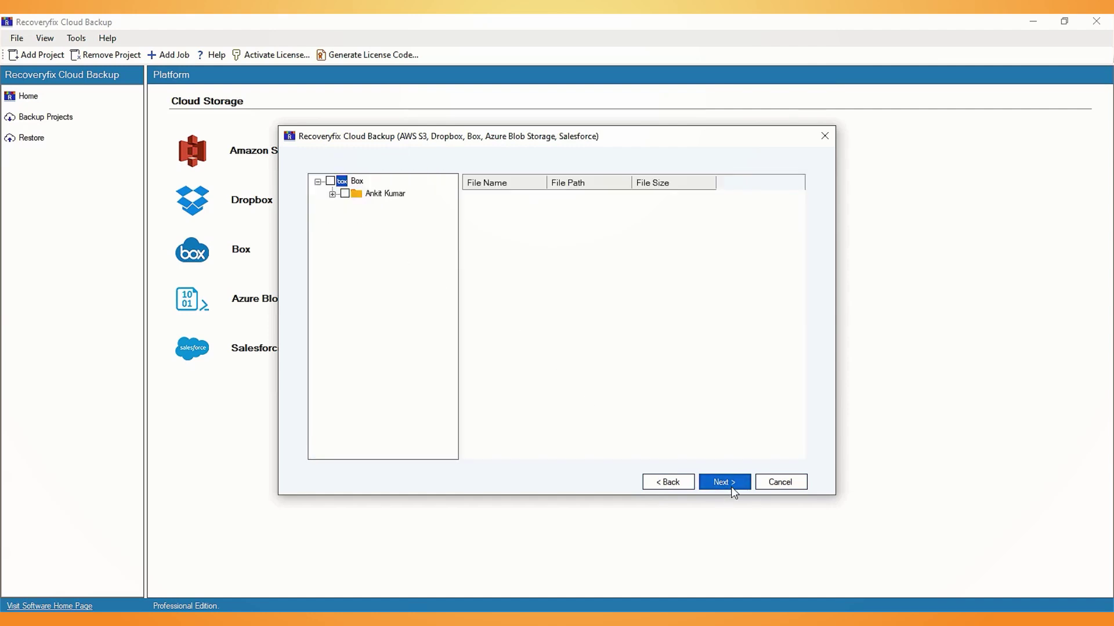
# Step: Select only the fourth and fifth folders under the member, preview the My Drive files in the fourth, and proceed to the filters
pyautogui.click(333, 194)
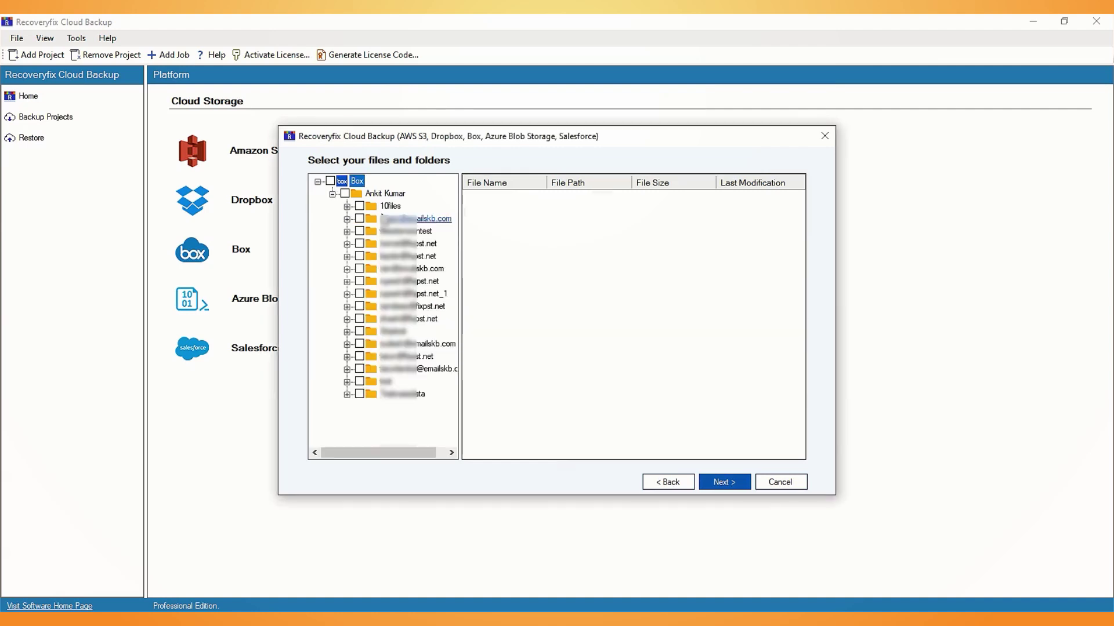
pyautogui.click(347, 244)
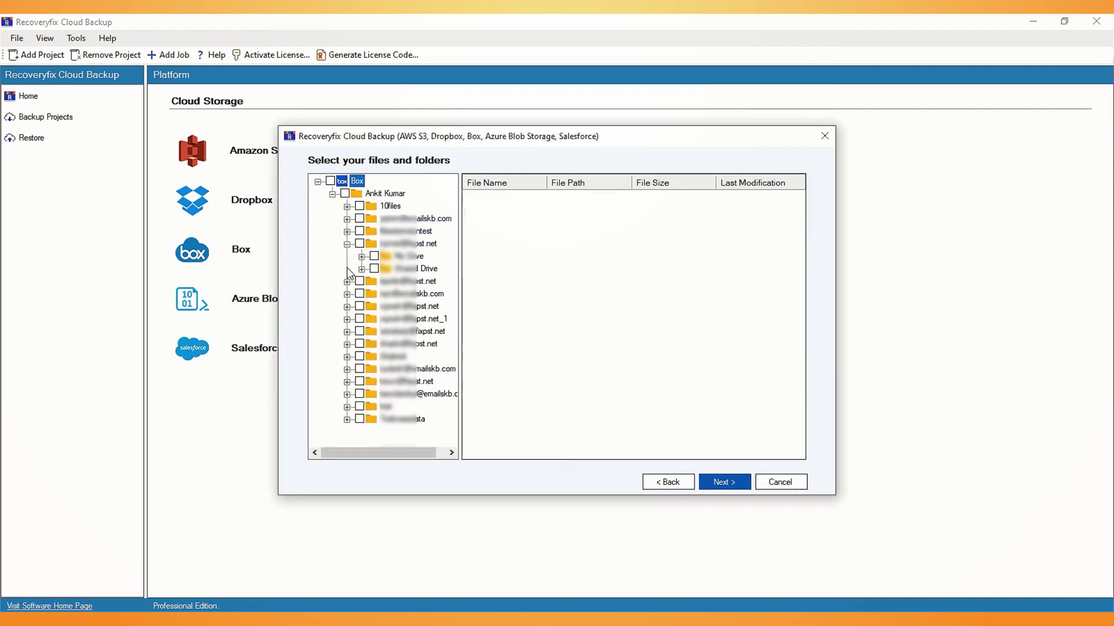
pyautogui.click(346, 282)
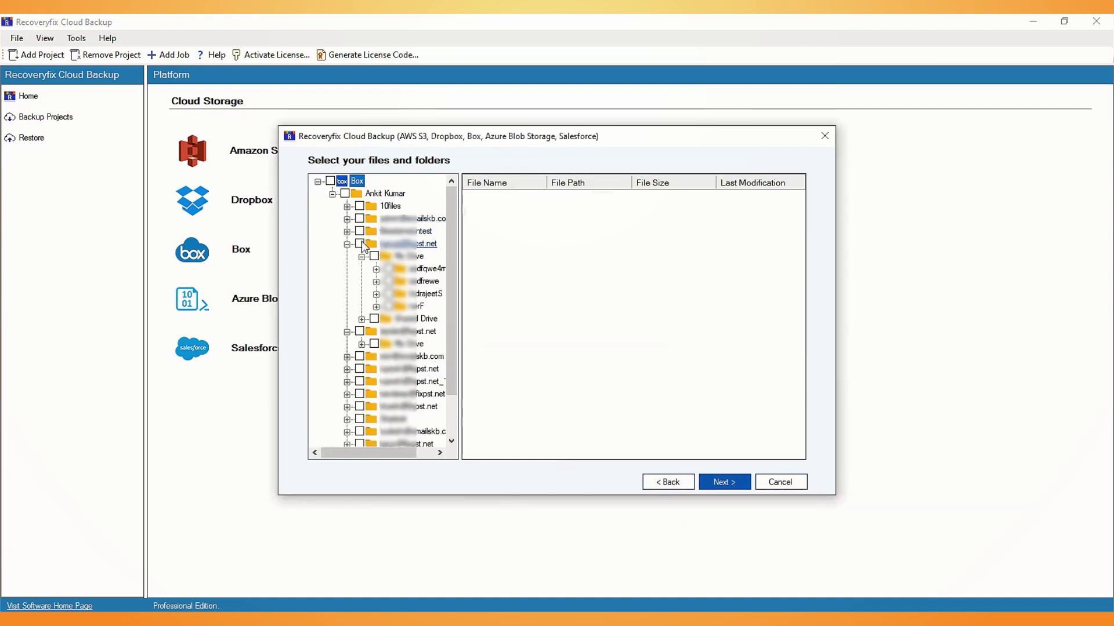
pyautogui.click(331, 181)
pyautogui.click(330, 181)
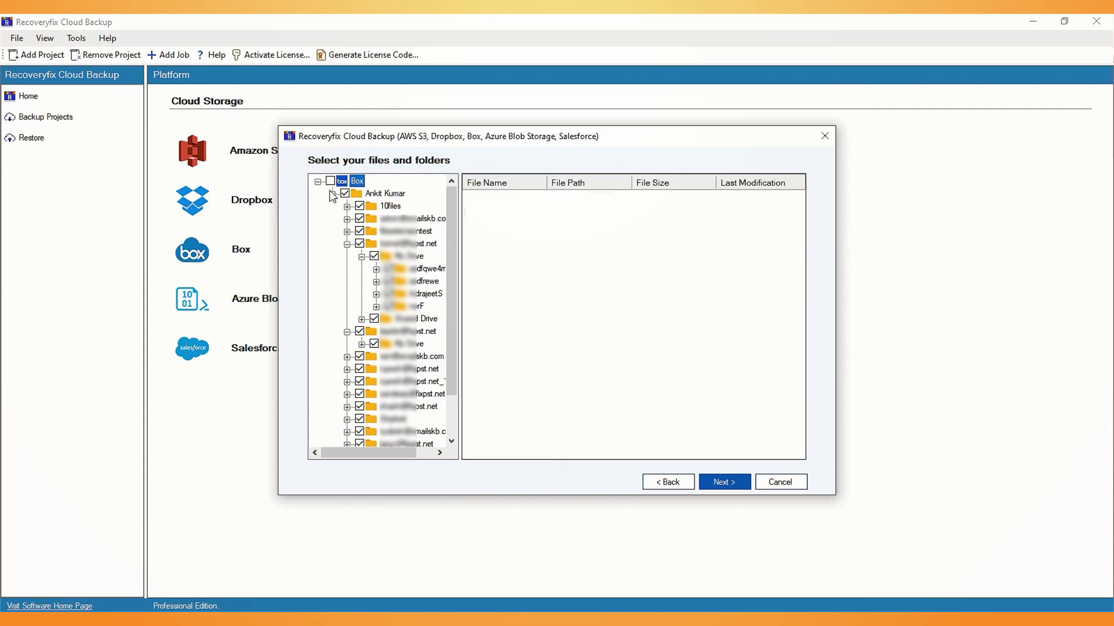
pyautogui.click(360, 244)
pyautogui.click(359, 331)
pyautogui.click(409, 256)
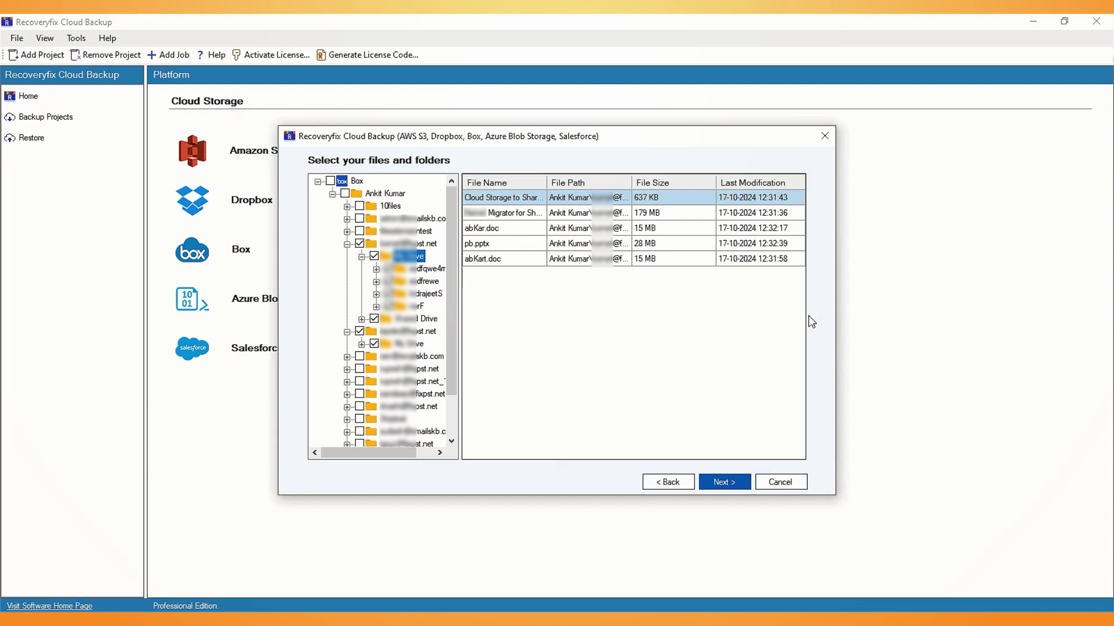
pyautogui.click(712, 481)
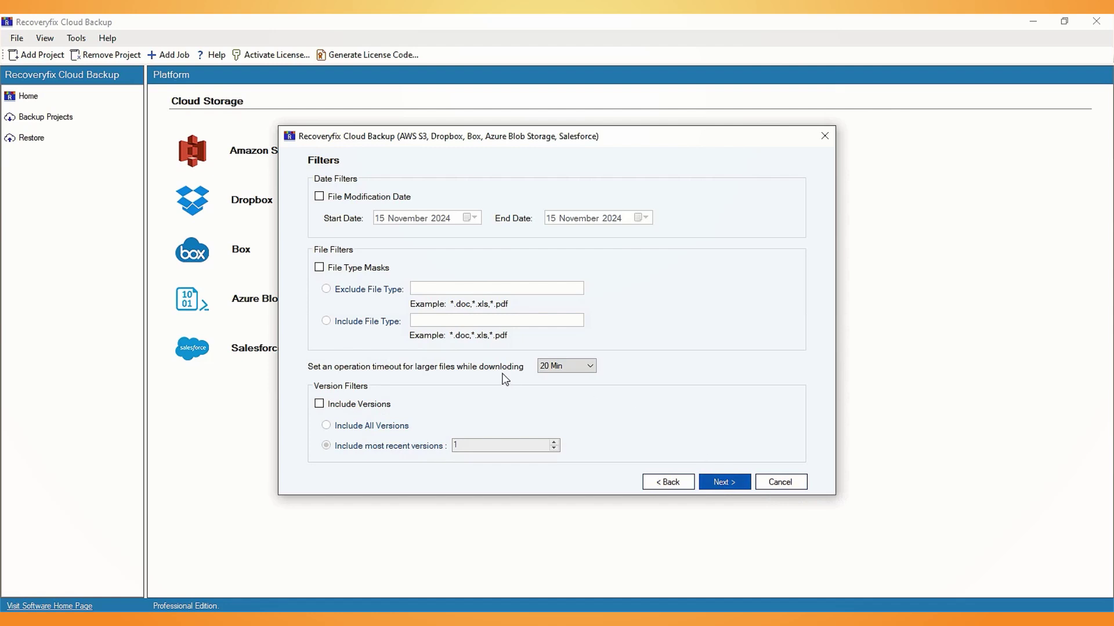
# Step: Enable the File Modification Date filter and set its start date to 11 September 2024
pyautogui.click(320, 196)
pyautogui.click(471, 218)
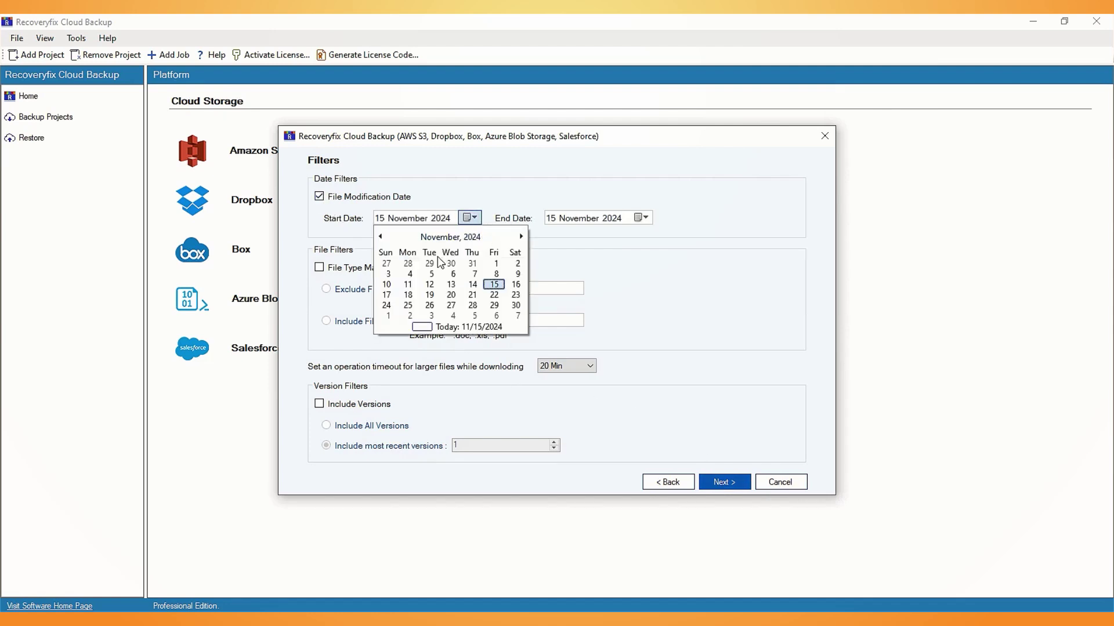
pyautogui.click(395, 237)
pyautogui.click(466, 303)
pyautogui.click(380, 236)
pyautogui.click(380, 236)
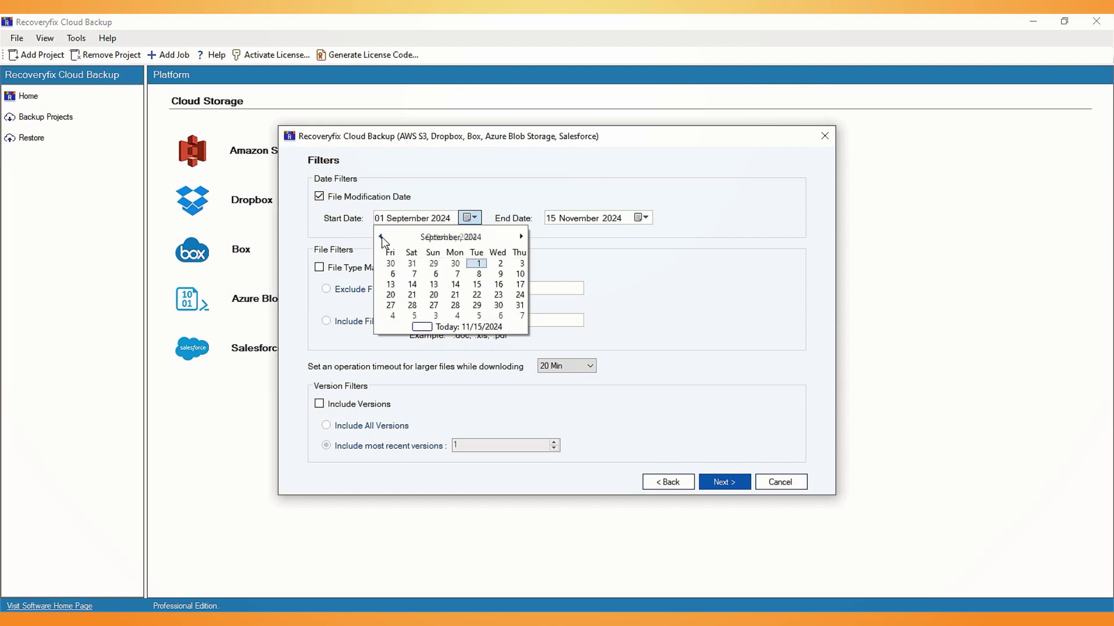
pyautogui.click(456, 285)
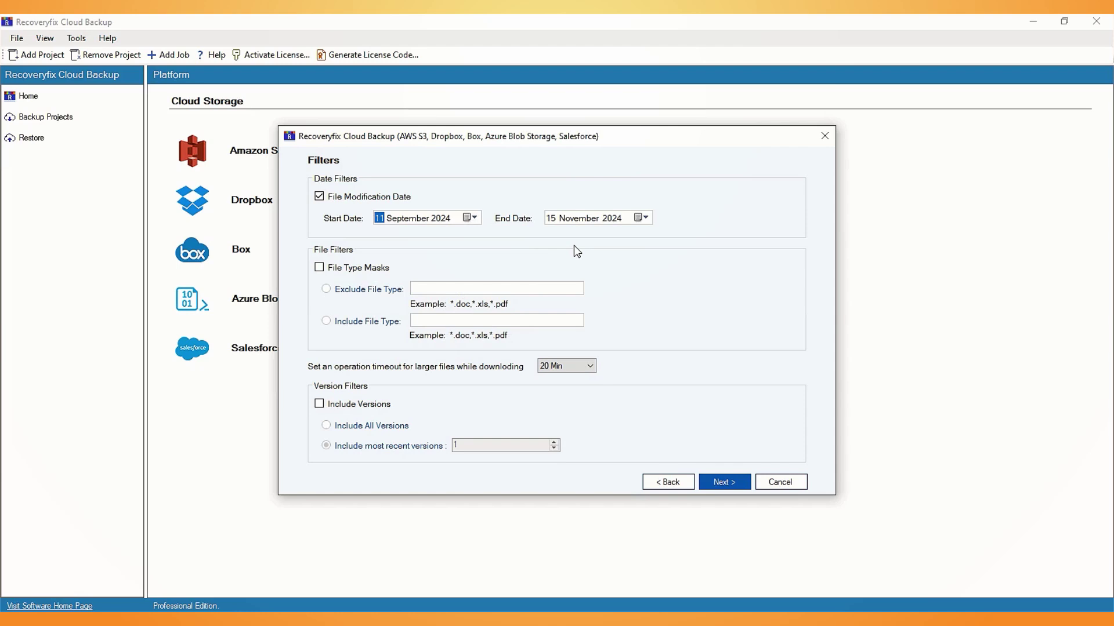
# Step: Try the file type masks with their exclude and include options, disable them again, and check the download timeout choices
pyautogui.click(321, 271)
pyautogui.click(326, 289)
pyautogui.click(326, 322)
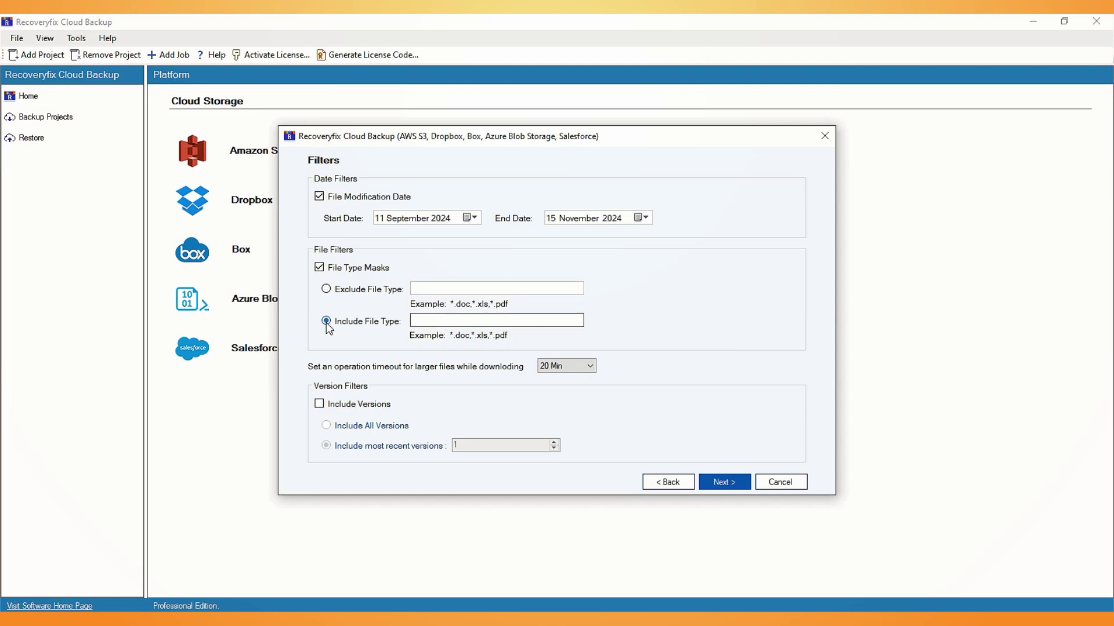
pyautogui.click(326, 293)
pyautogui.click(319, 268)
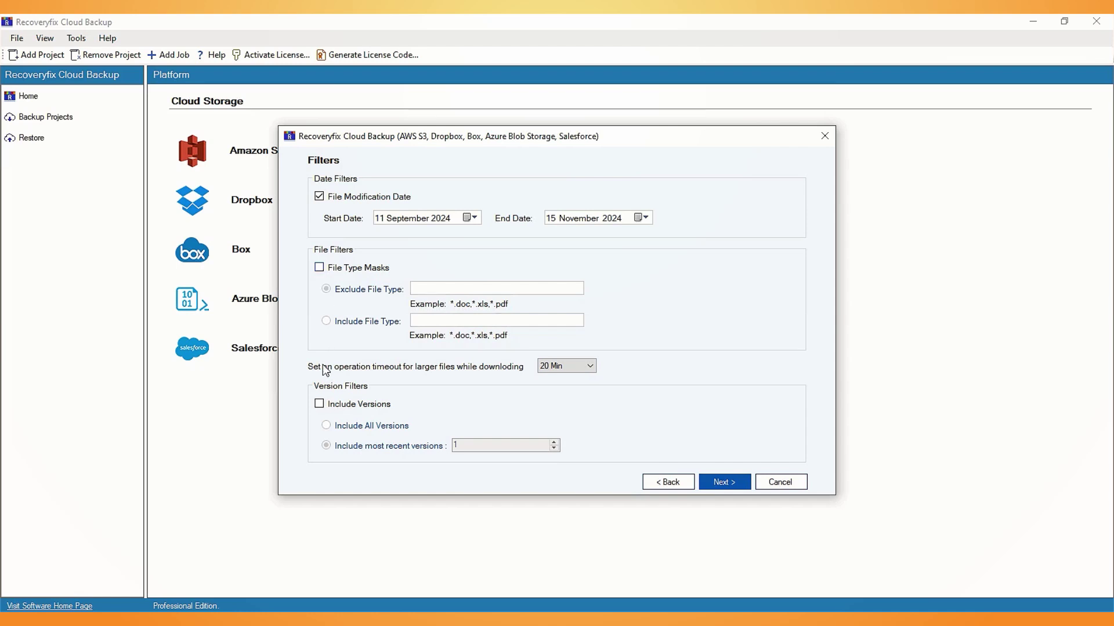
pyautogui.click(589, 370)
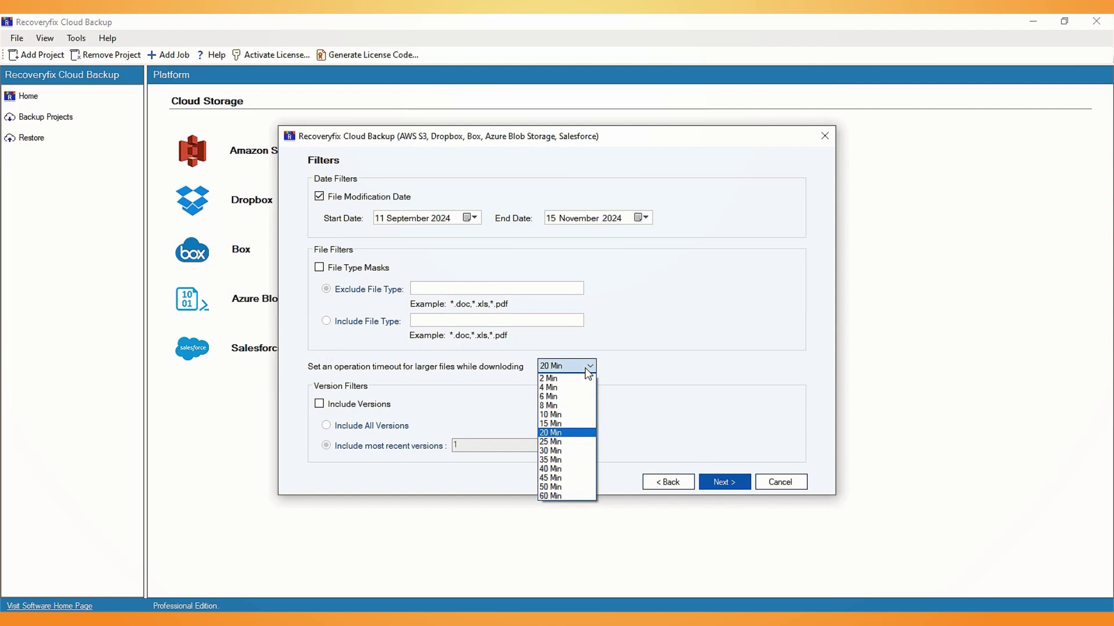
pyautogui.click(588, 372)
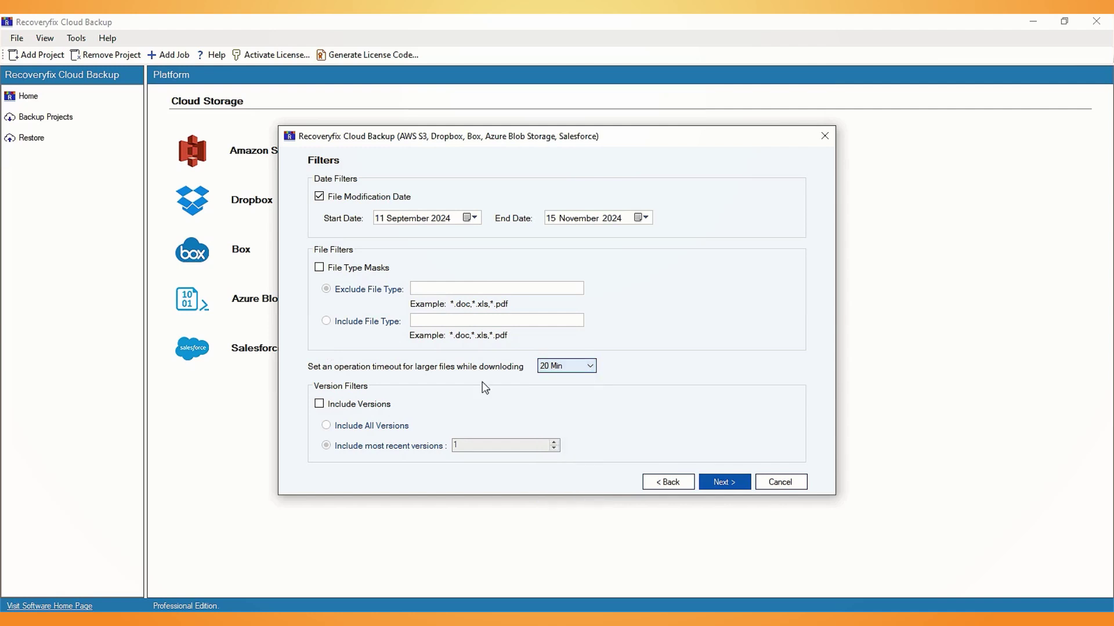
# Step: Try the version filter with all versions and with a number of most recent versions, and disable it again
pyautogui.click(352, 406)
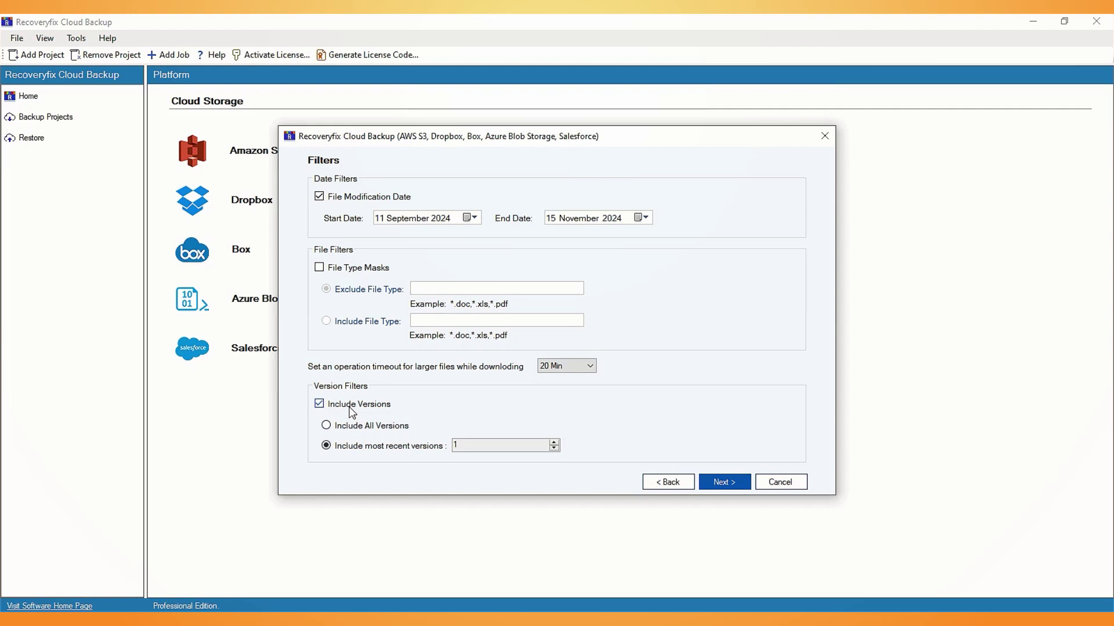
pyautogui.click(356, 428)
pyautogui.click(351, 447)
pyautogui.click(555, 441)
pyautogui.click(556, 442)
pyautogui.click(555, 448)
pyautogui.click(555, 448)
pyautogui.click(320, 406)
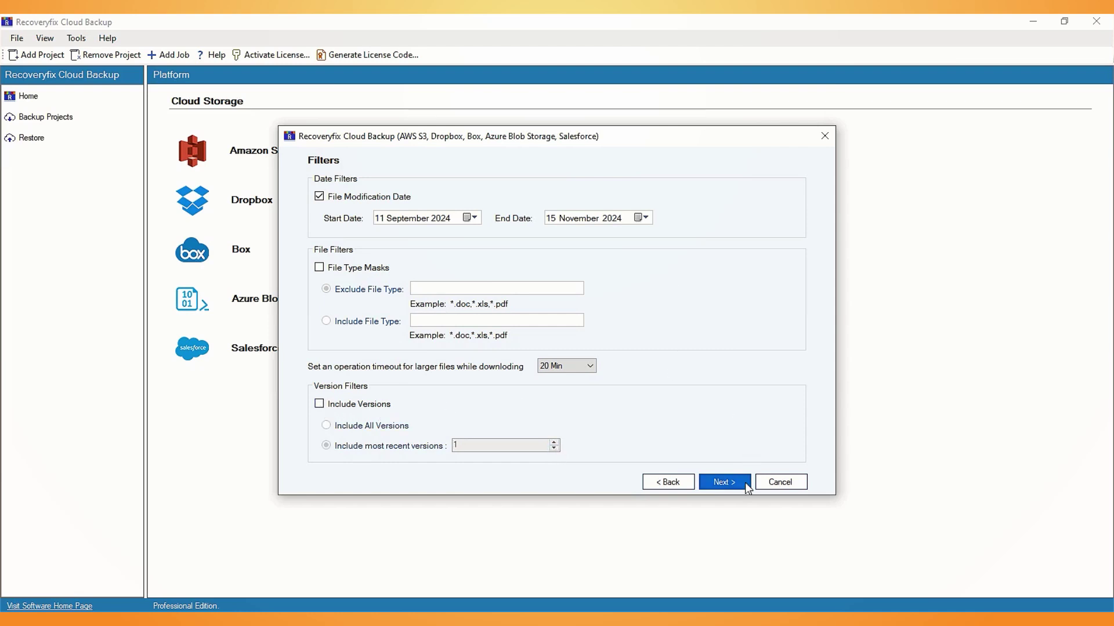
# Step: Accept the filters and set the backup destination to the BACKUP CLOUD folder in Documents
pyautogui.click(747, 486)
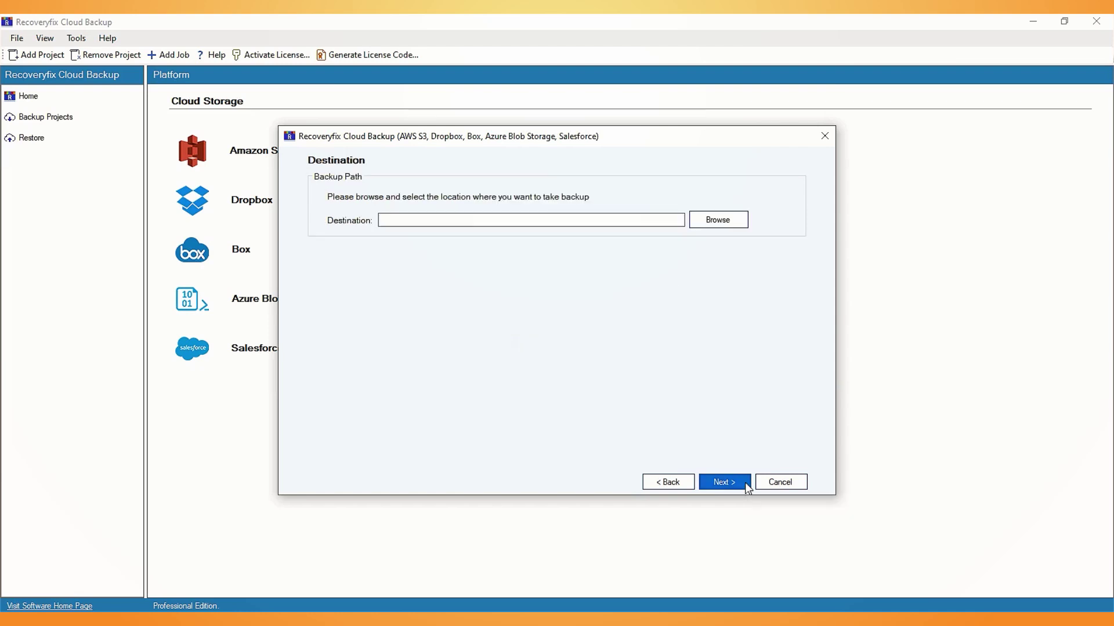
pyautogui.click(718, 227)
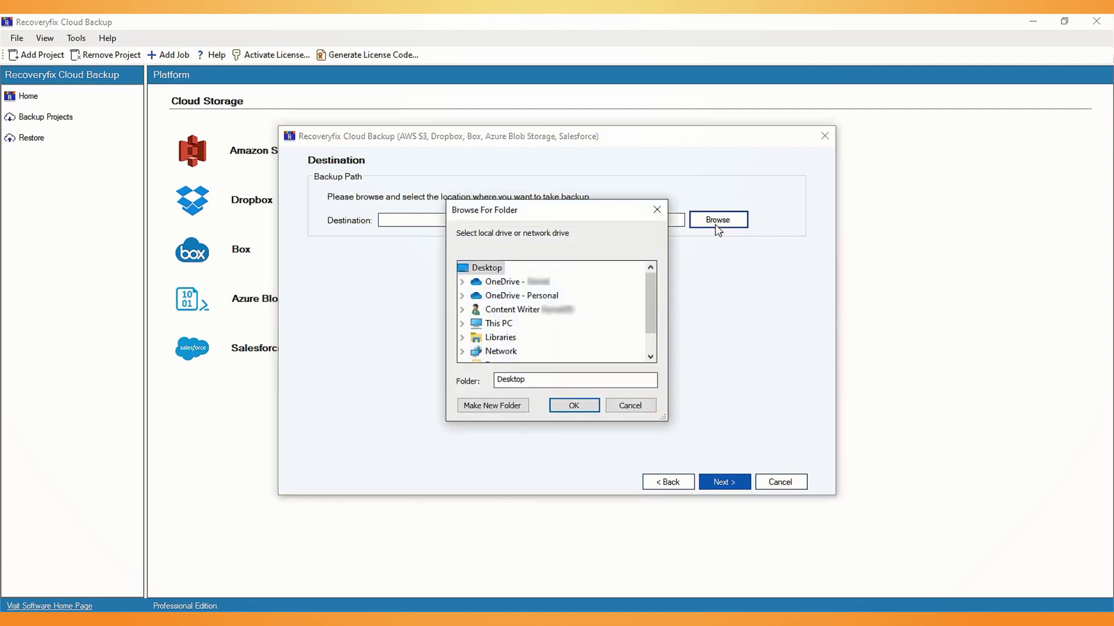
pyautogui.doubleClick(499, 323)
pyautogui.doubleClick(504, 268)
pyautogui.click(517, 281)
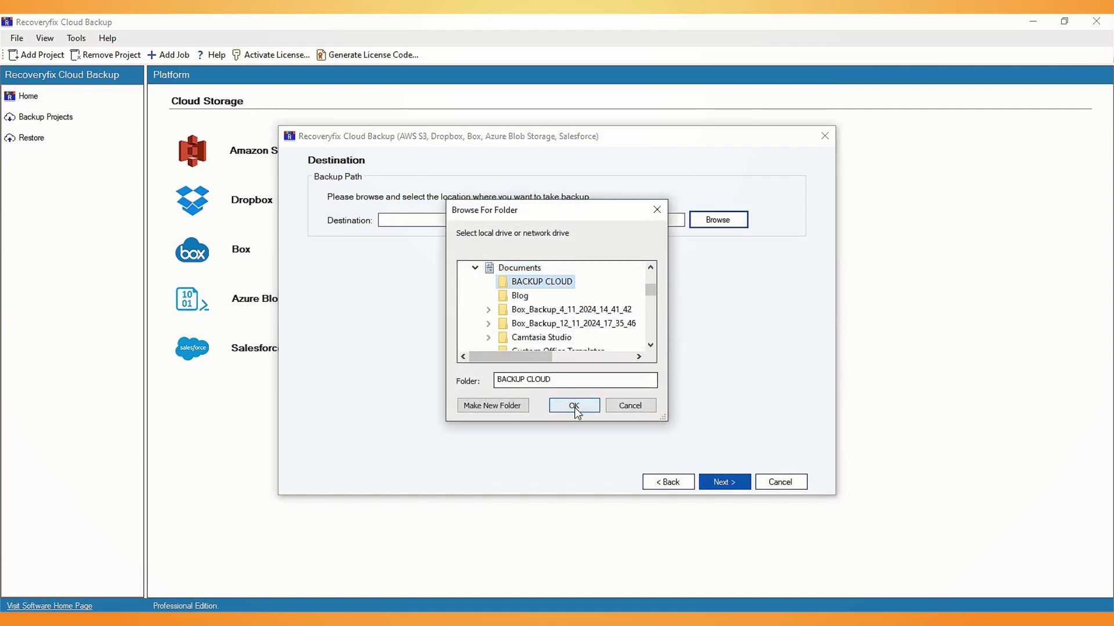
pyautogui.click(574, 405)
pyautogui.click(741, 487)
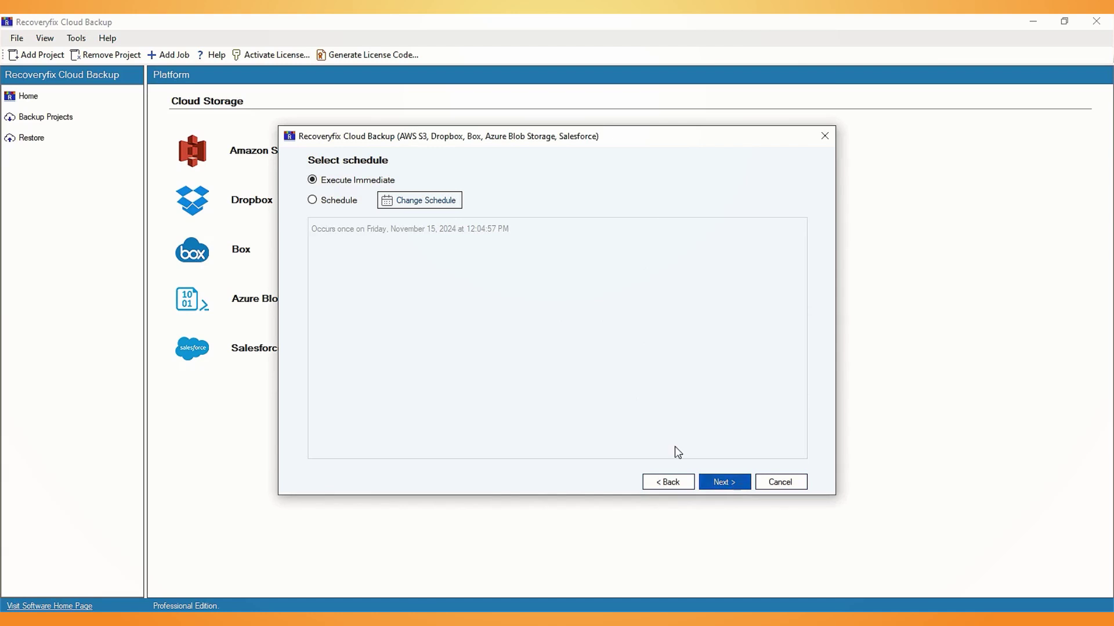
# Step: Try scheduling the job with the monthly, weekly and daily recurrence options, and cancel the schedule change
pyautogui.click(341, 205)
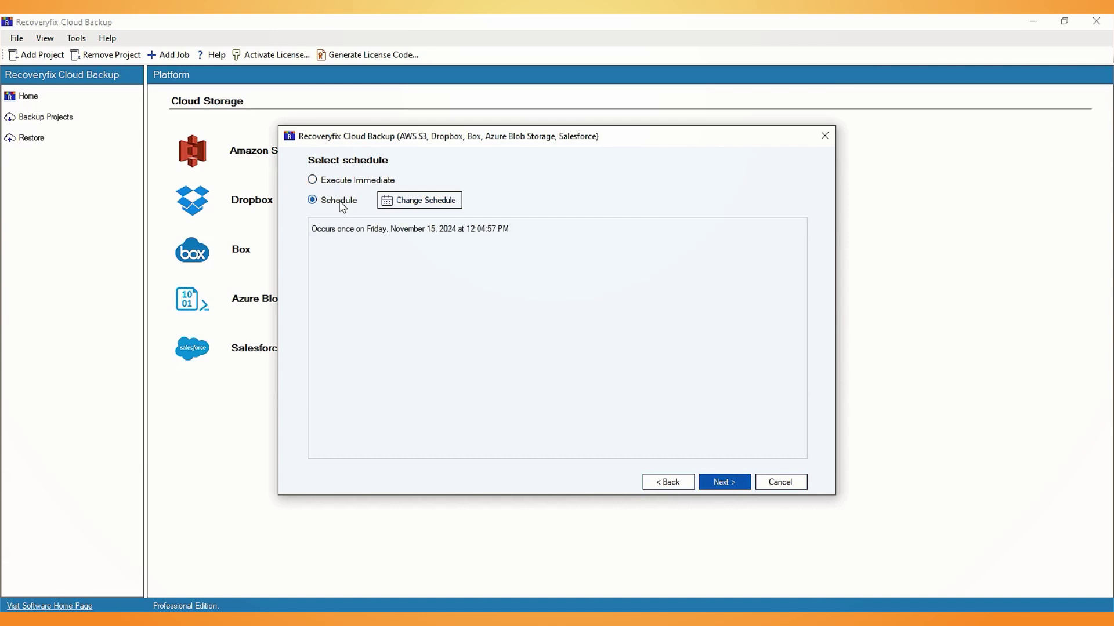
pyautogui.click(411, 204)
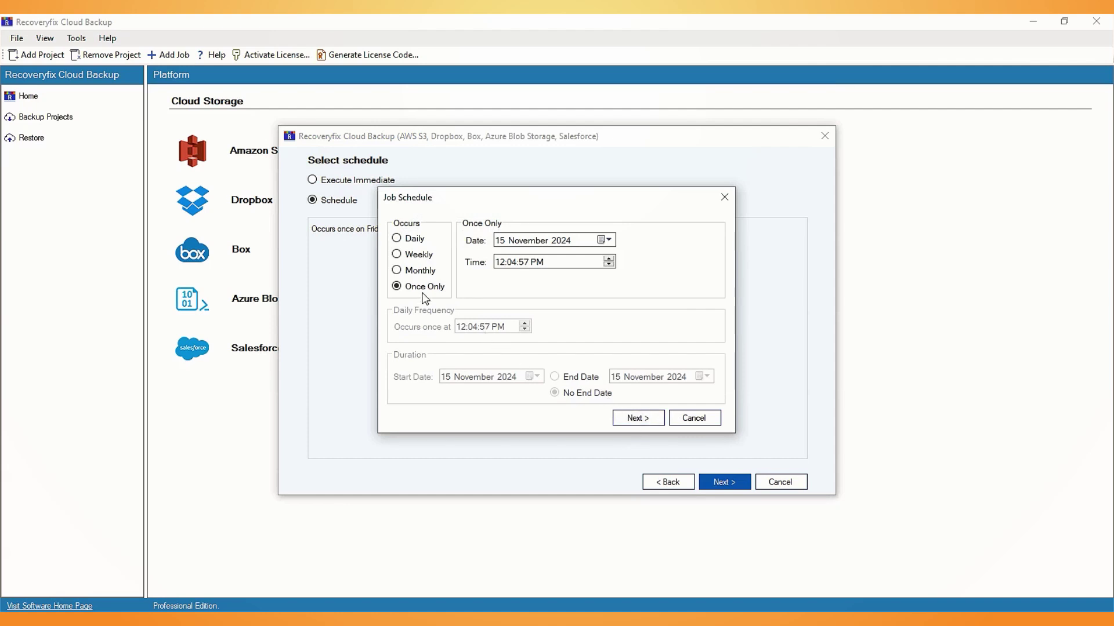
pyautogui.click(420, 274)
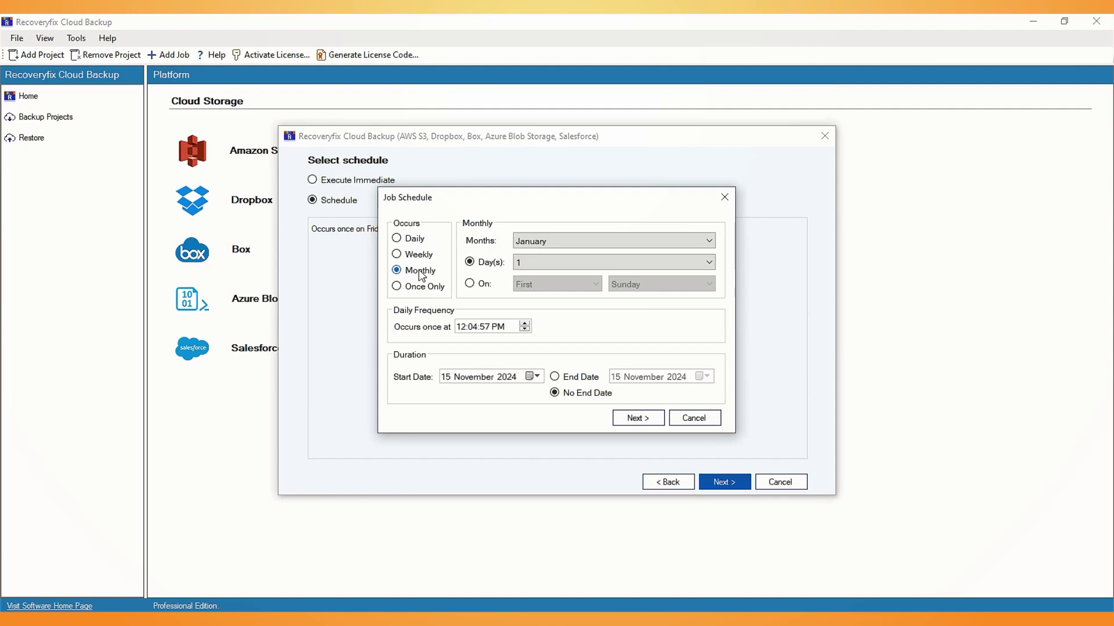
pyautogui.click(417, 255)
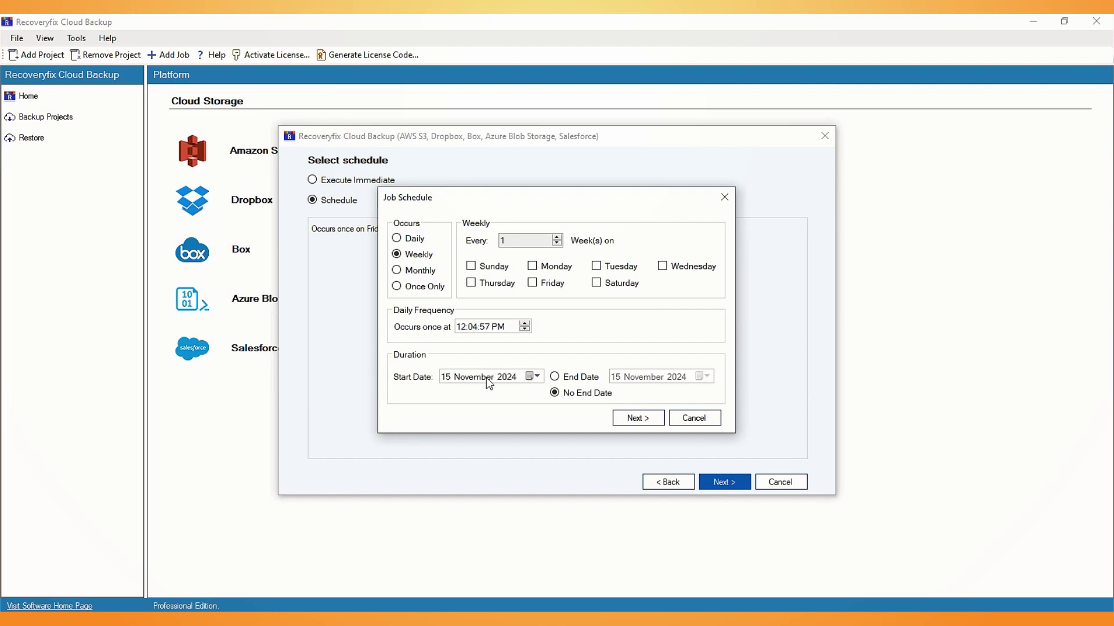
pyautogui.click(415, 240)
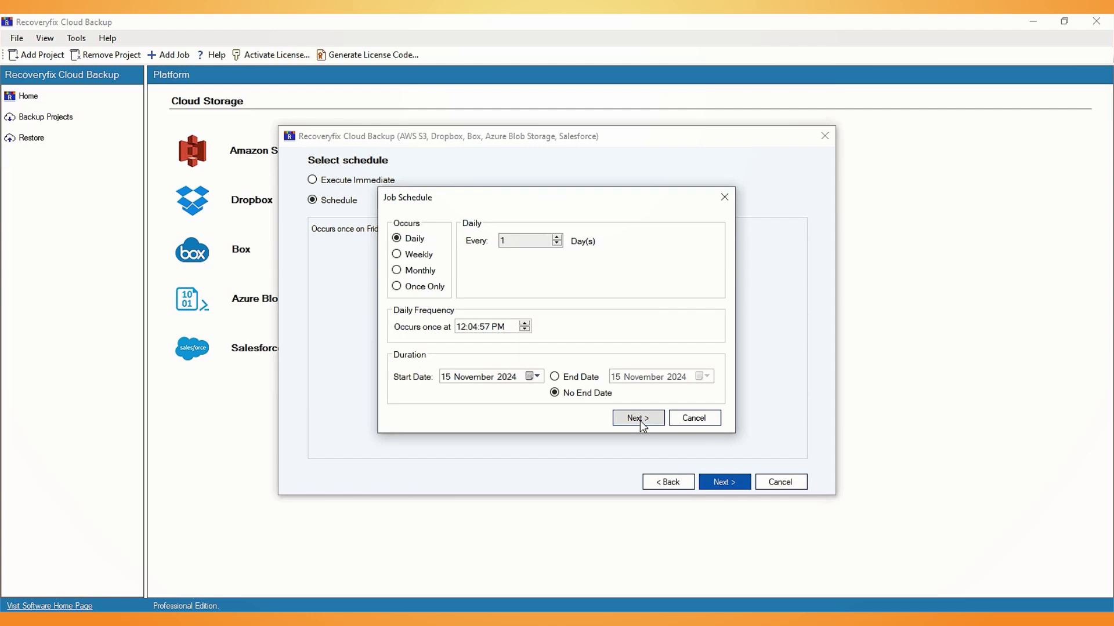
pyautogui.click(683, 424)
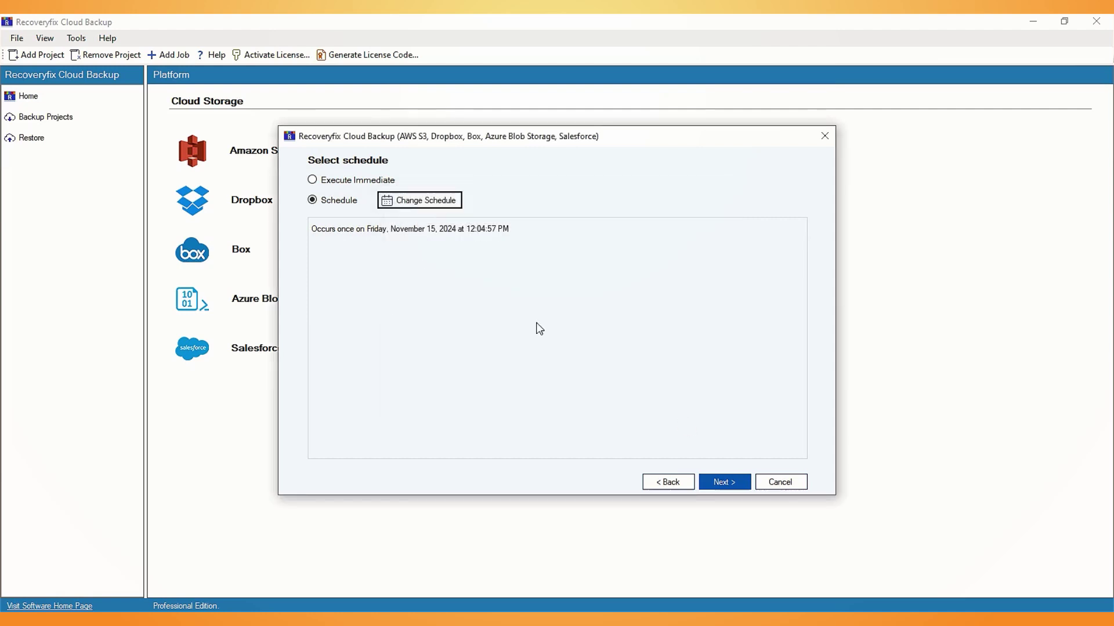
# Step: Run the backup with Execute Immediate and select the Data Backup job in the BOX Backup project
pyautogui.click(338, 183)
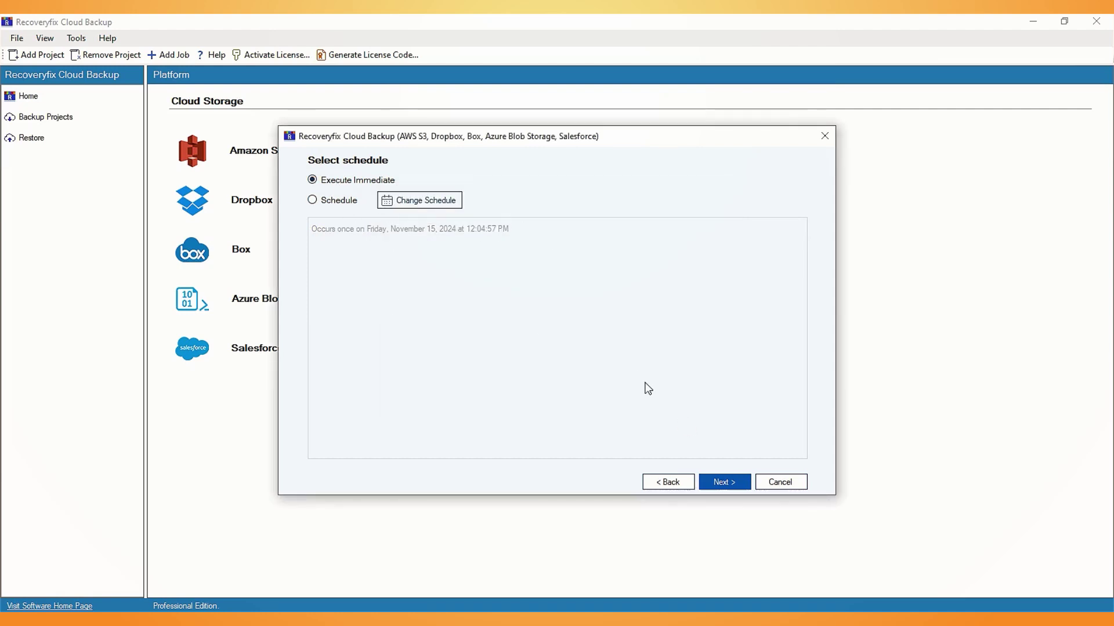
pyautogui.click(717, 483)
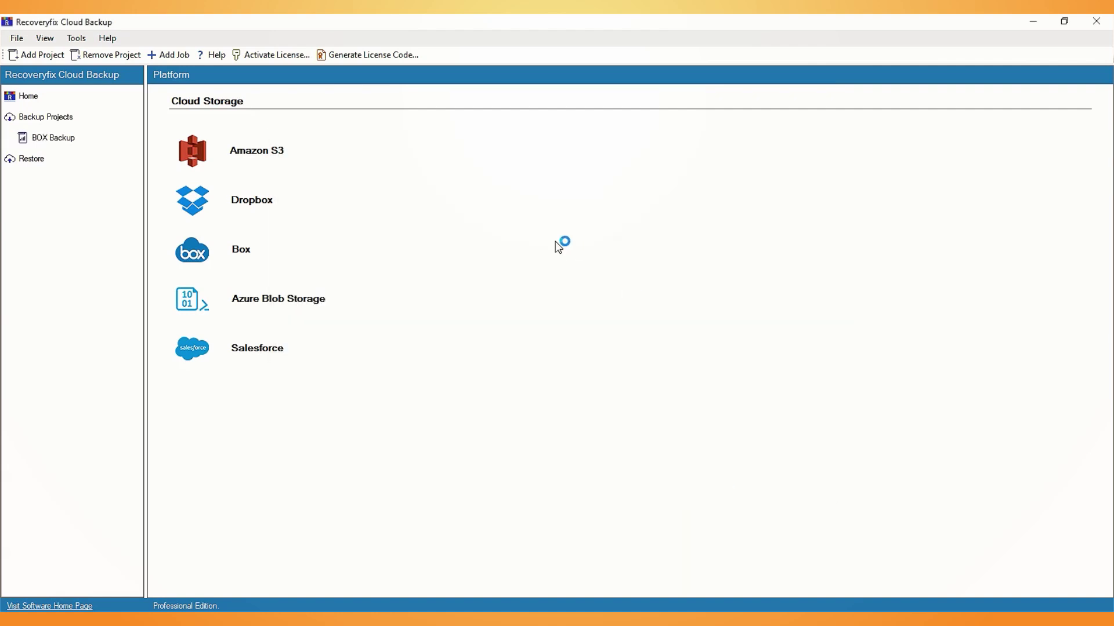
pyautogui.click(57, 142)
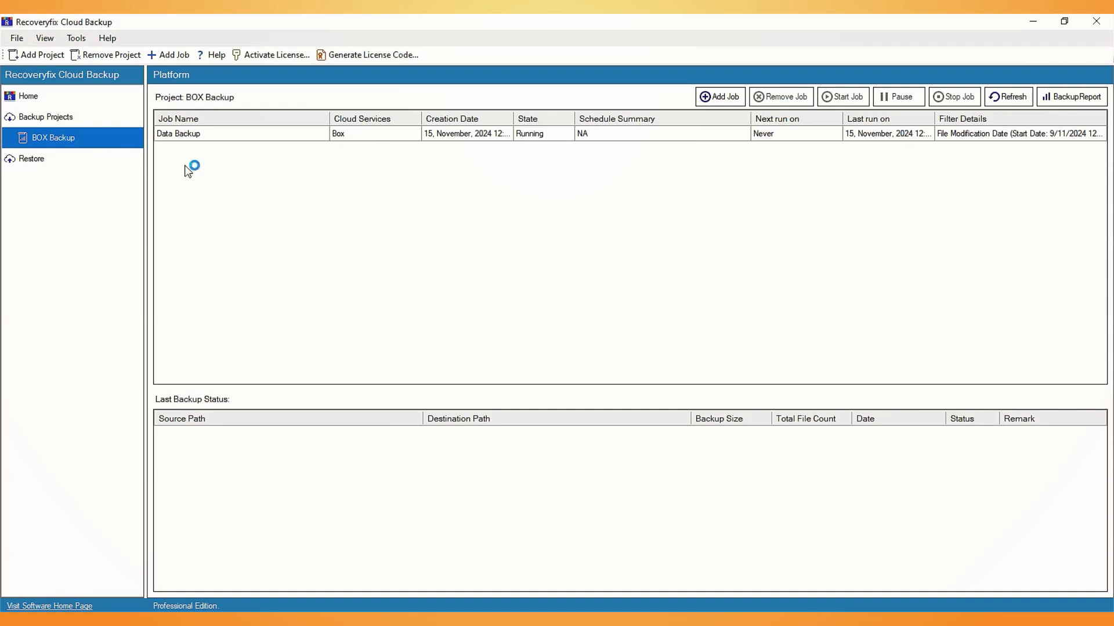
pyautogui.click(260, 134)
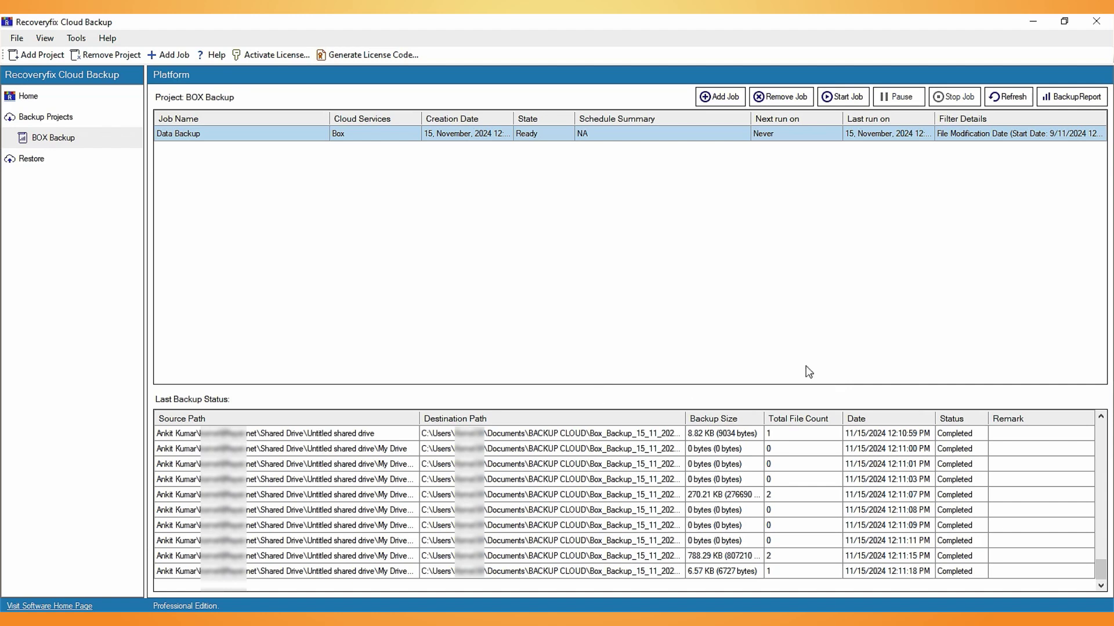
# Step: Open the backup report for the Data Backup job and examine the session's per-folder summary details
pyautogui.click(1073, 98)
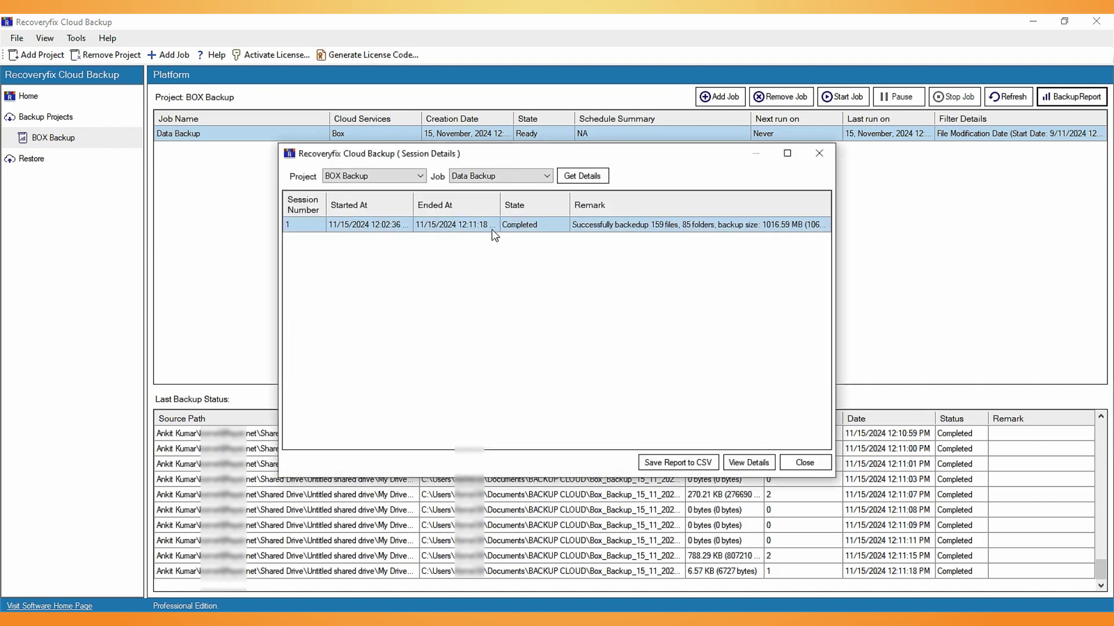
pyautogui.click(743, 464)
pyautogui.scroll(-8, 752, 326)
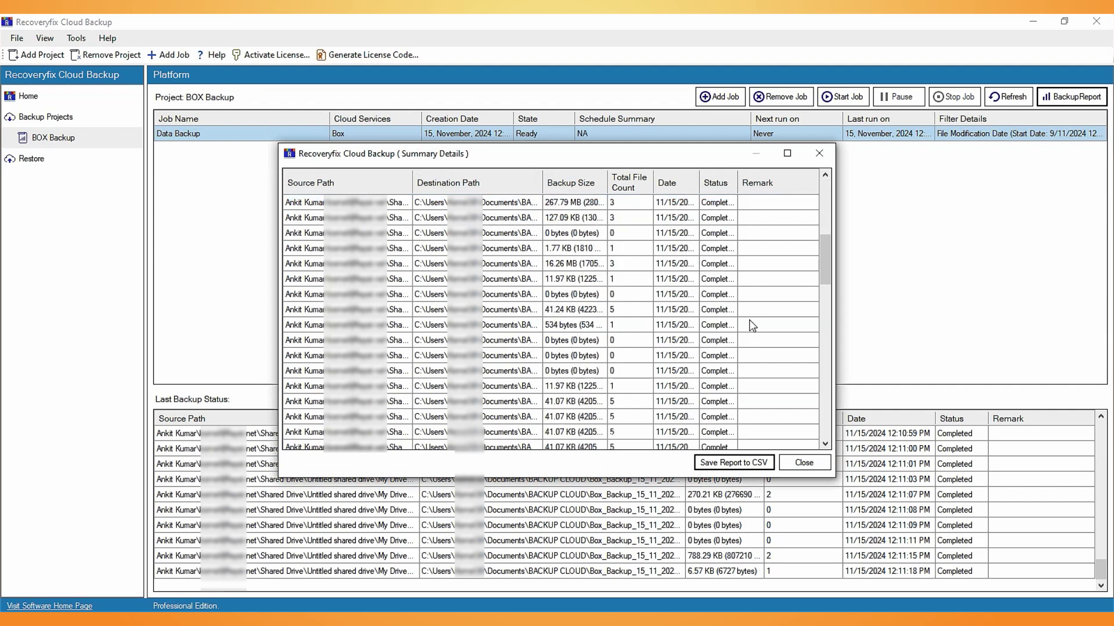
pyautogui.scroll(-5, 752, 326)
pyautogui.scroll(5, 750, 328)
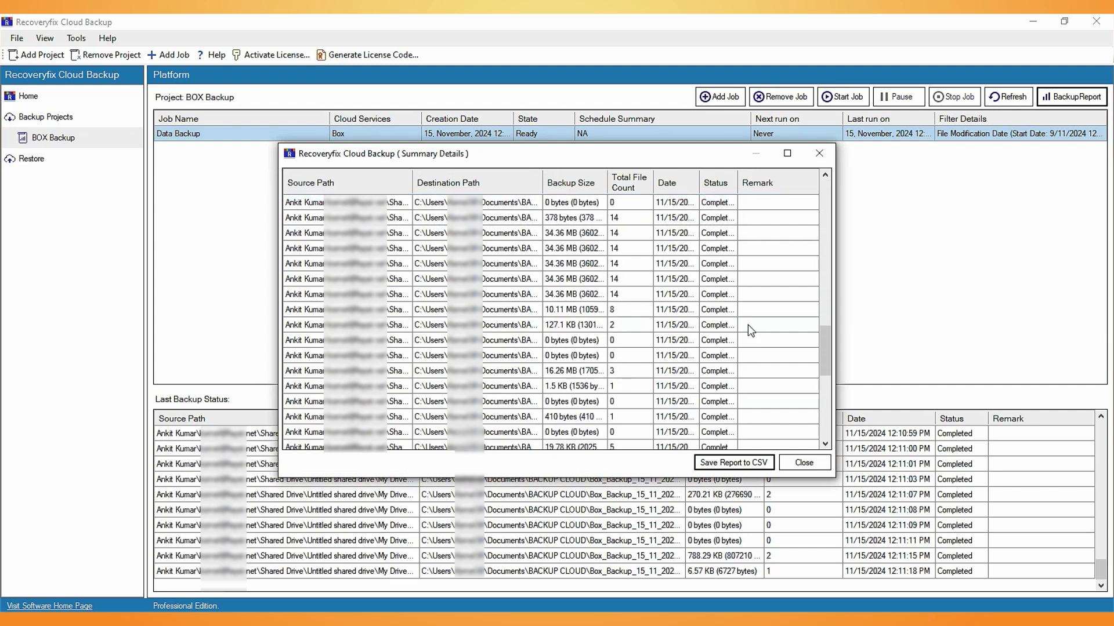
pyautogui.scroll(5, 747, 325)
pyautogui.click(354, 202)
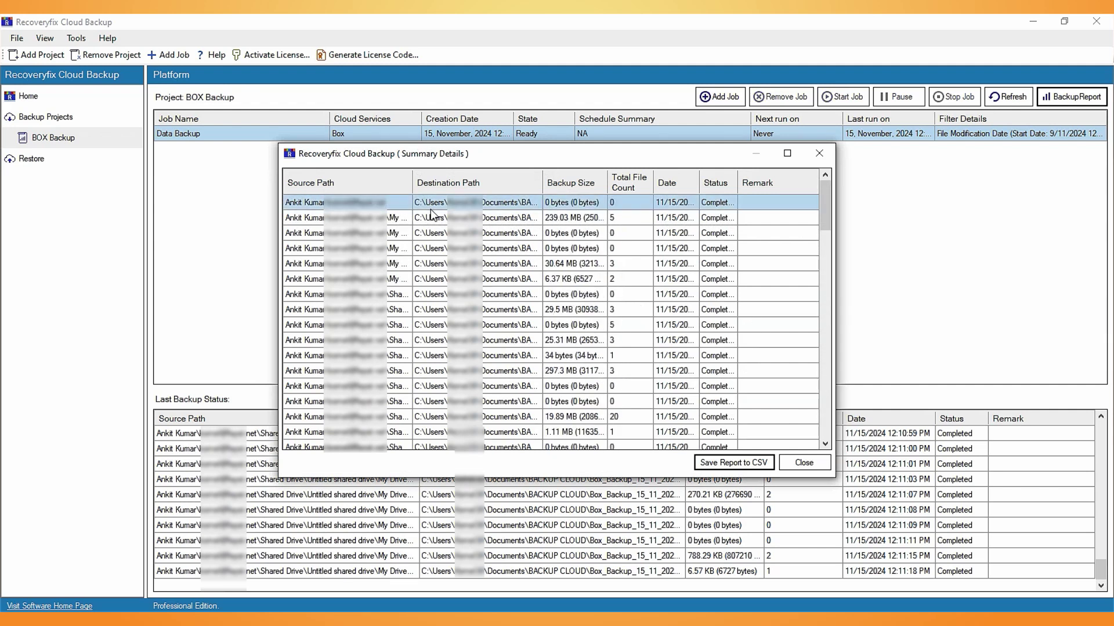